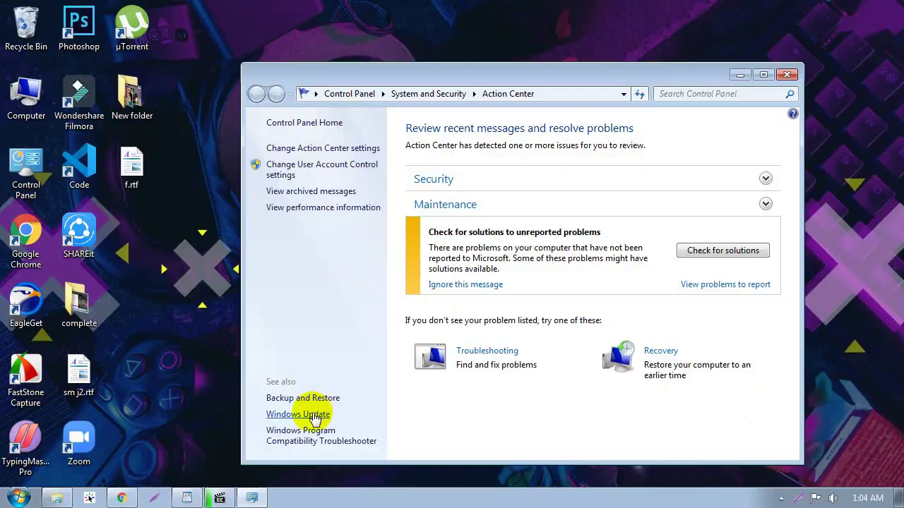
# In Windows Update, choose 'Install updates automatically (recommended)', then run Check for updates
pyautogui.click(316, 417)
pyautogui.moveTo(528, 71); pyautogui.dragTo(407, 43)
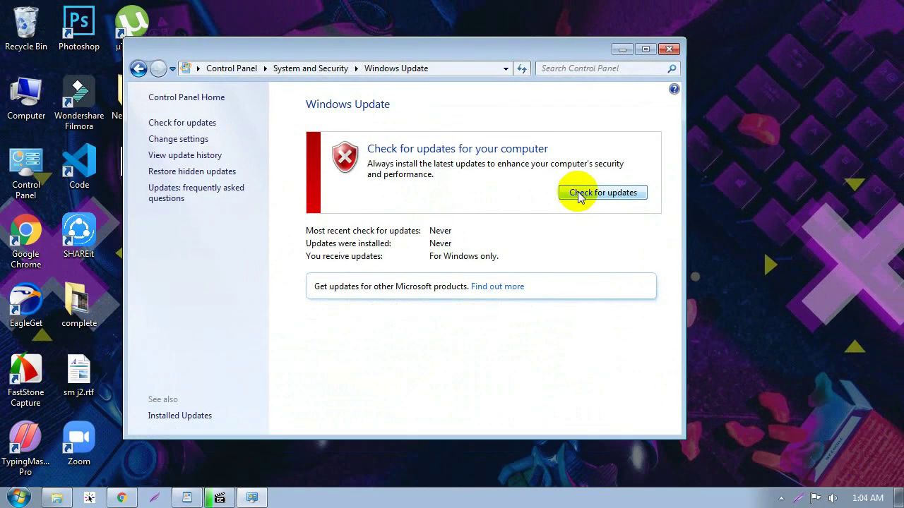
pyautogui.click(202, 141)
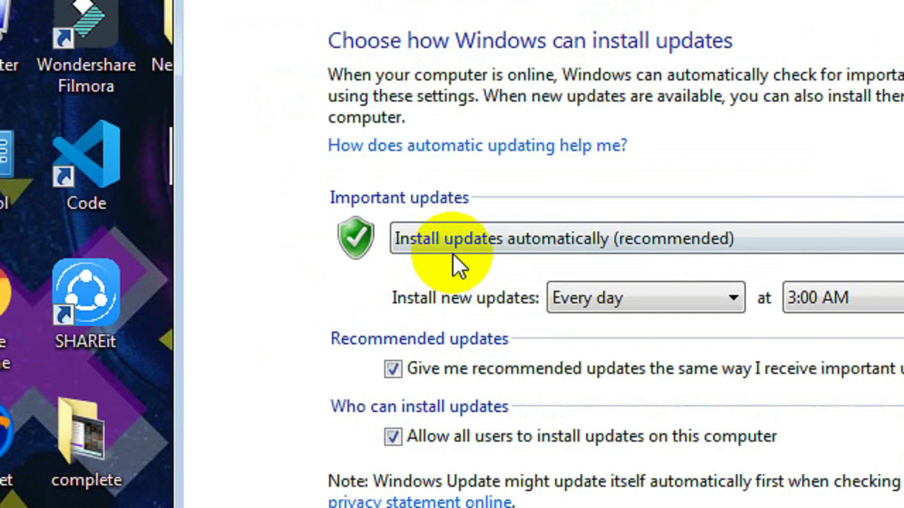
pyautogui.click(263, 206)
pyautogui.click(454, 258)
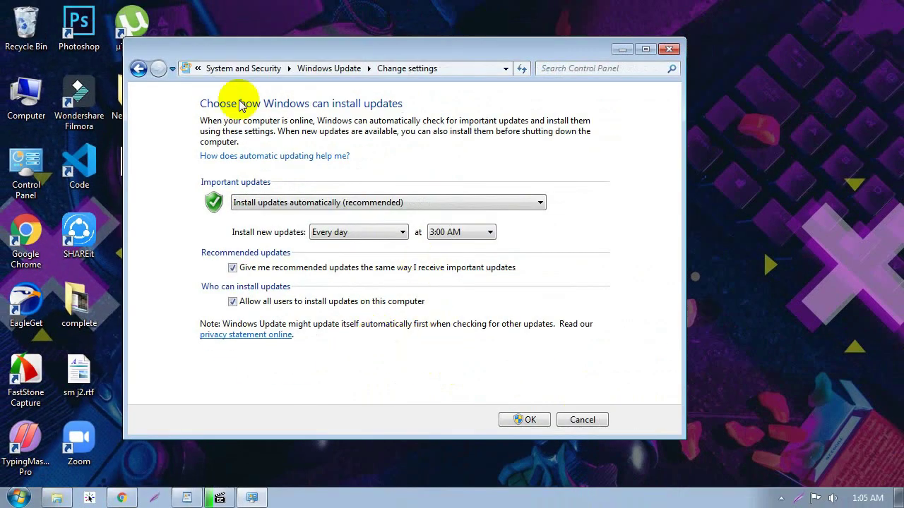
pyautogui.click(147, 47)
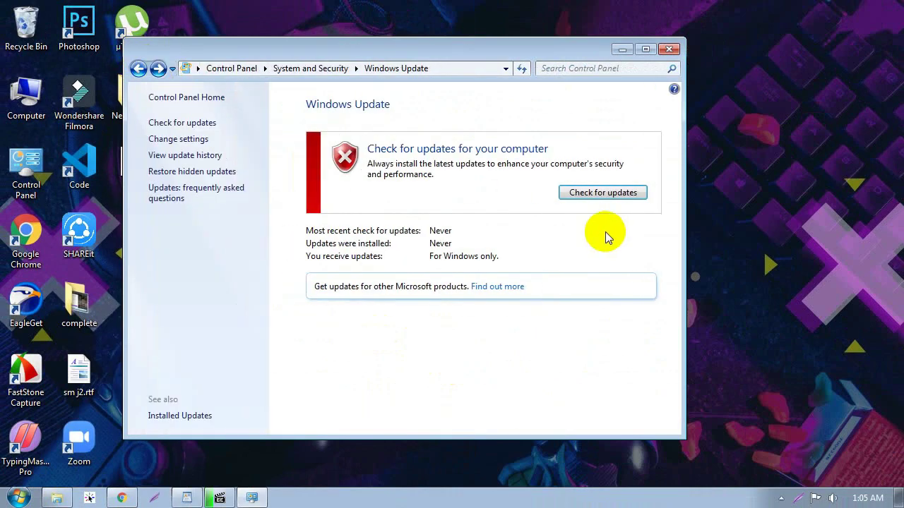
pyautogui.click(591, 193)
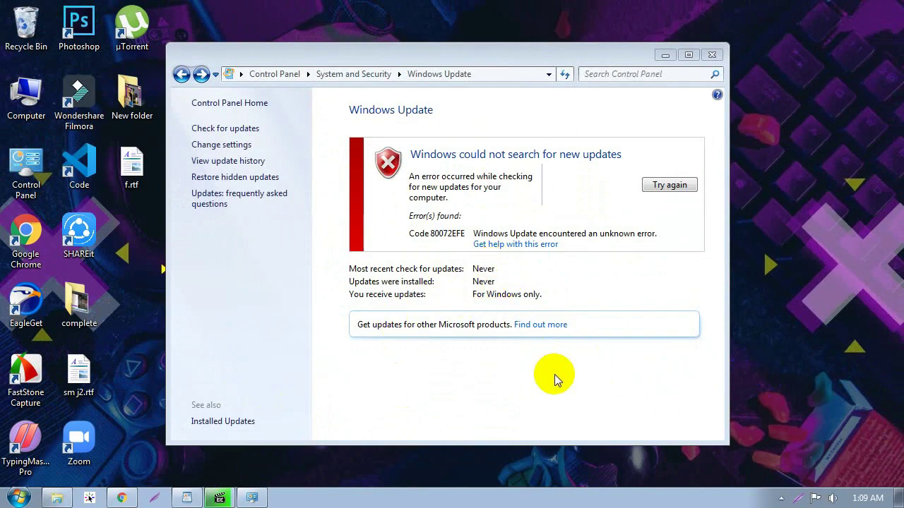
# Once the check fails with error 80072EFE, open the Start menu
pyautogui.click(19, 497)
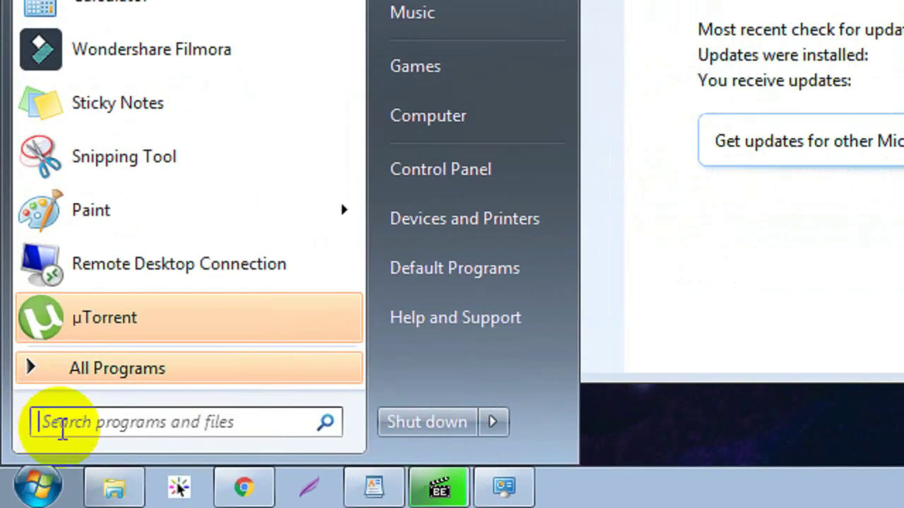
# Search 'r' to reach the Run dialog and launch services.msc
pyautogui.write('r')
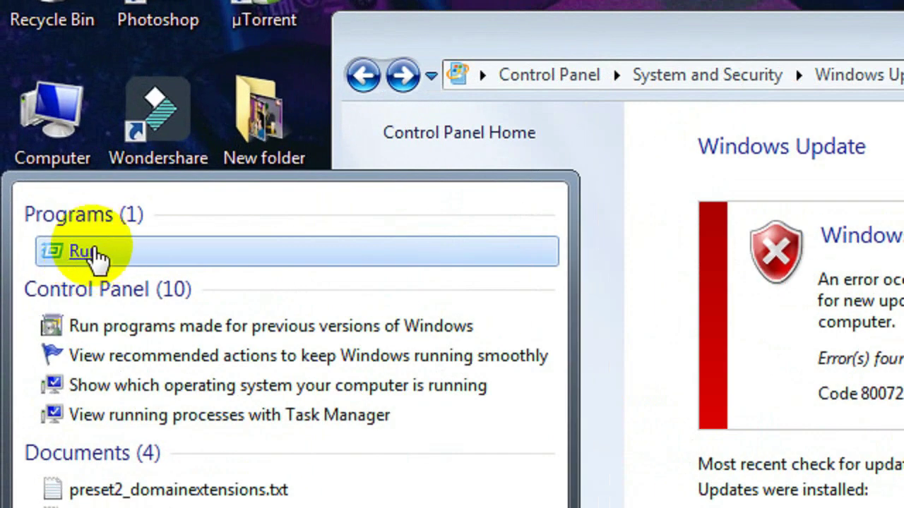
pyautogui.click(29, 165)
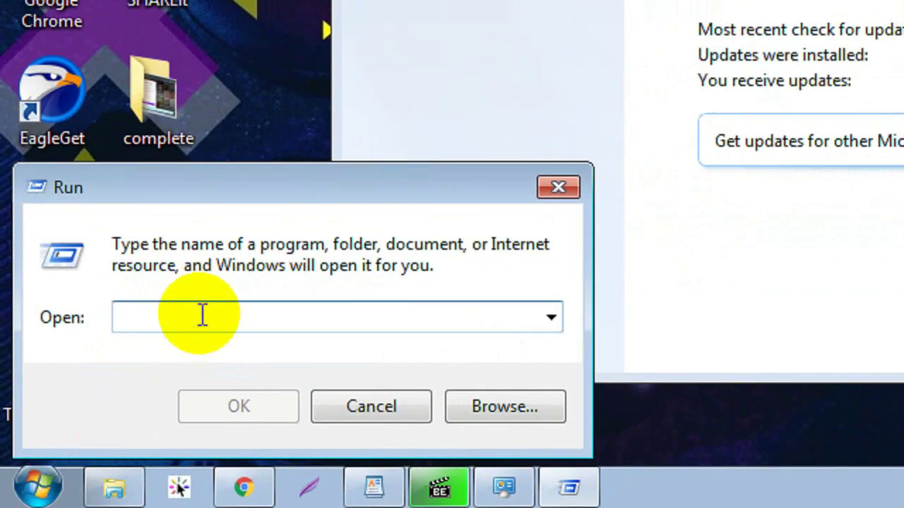
pyautogui.write('services.')
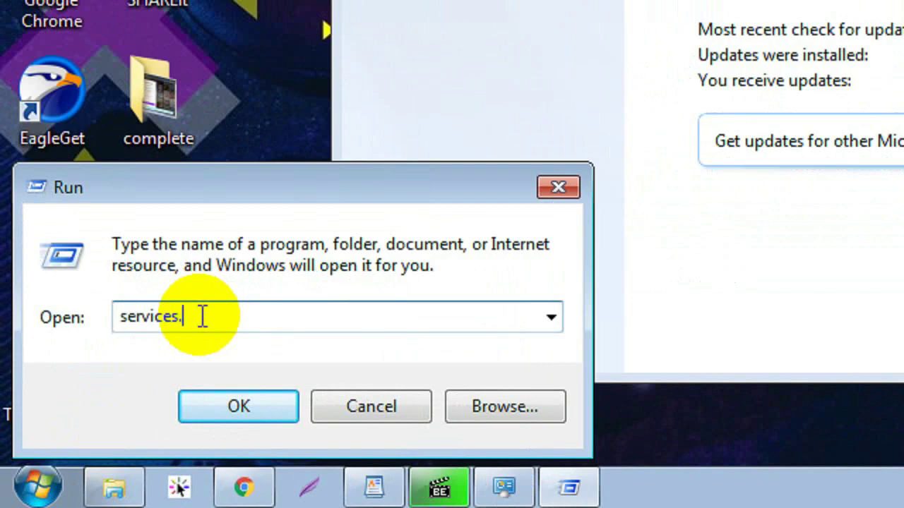
pyautogui.write('msc')
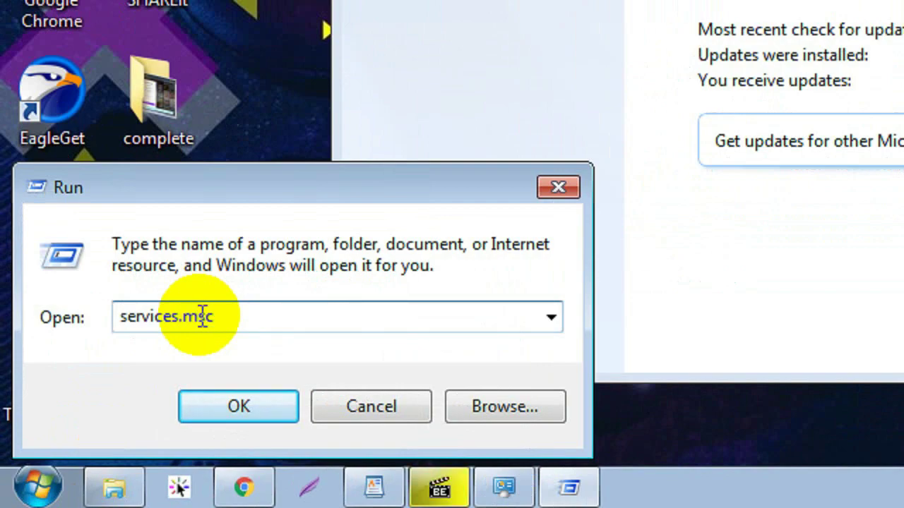
pyautogui.click(218, 403)
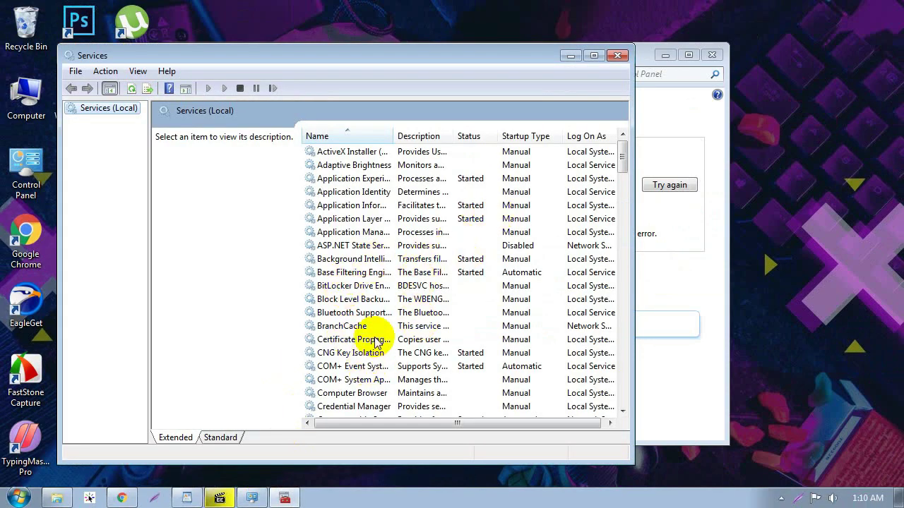
# Scroll down the services list from Base Filtering Engine and select Windows Update
pyautogui.click(341, 274)
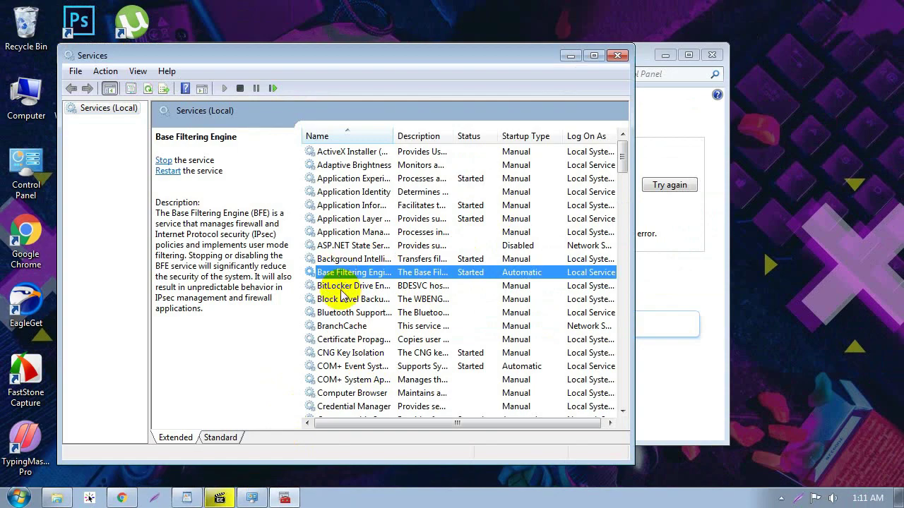
pyautogui.scroll(-3, 373, 296)
pyautogui.scroll(-7, 373, 296)
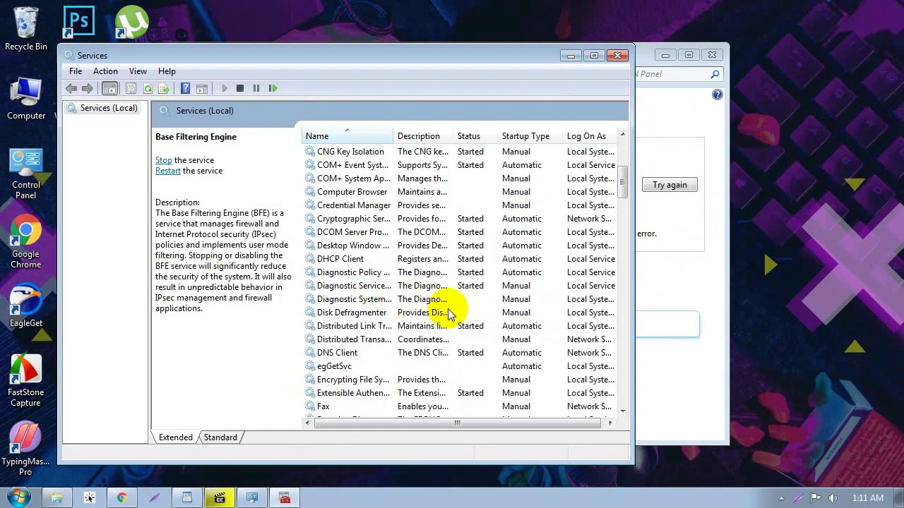
pyautogui.scroll(-1, 361, 319)
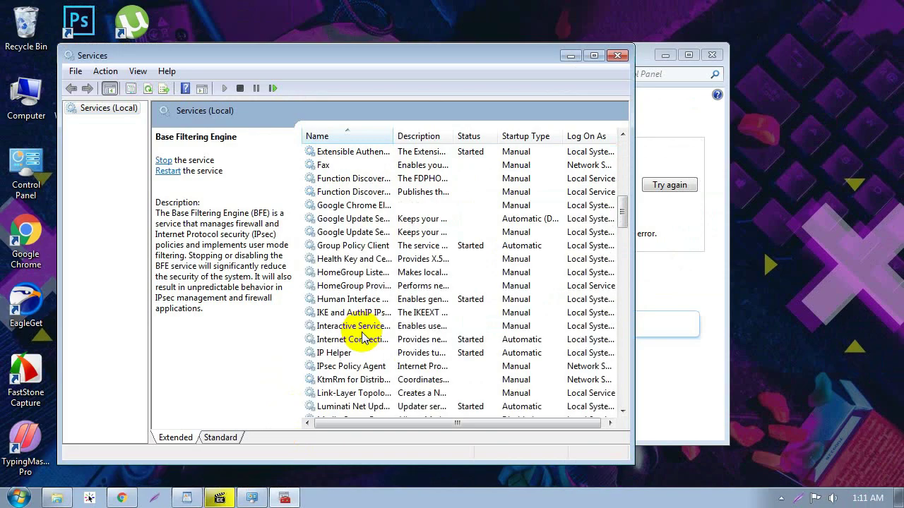
pyautogui.scroll(-2, 353, 375)
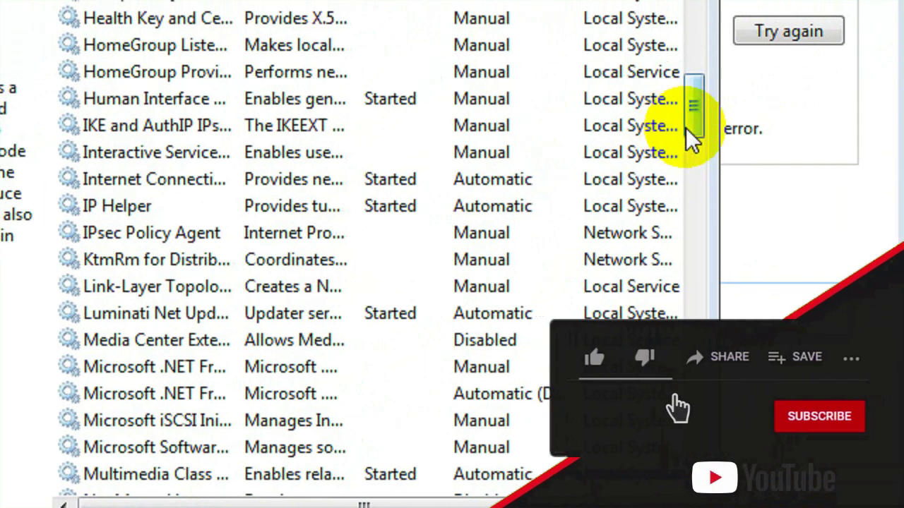
pyautogui.moveTo(748, 95); pyautogui.dragTo(739, 137)
pyautogui.moveTo(680, 183); pyautogui.dragTo(679, 402)
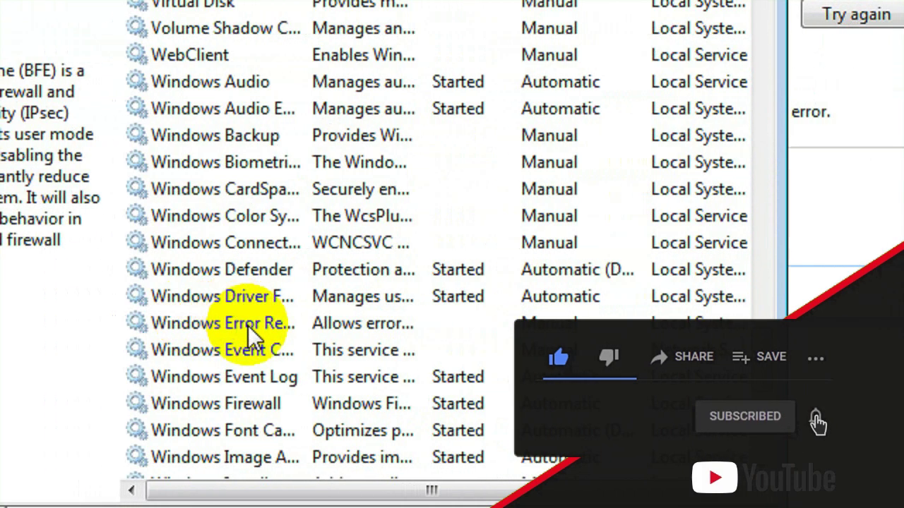
pyautogui.scroll(-3, 248, 328)
pyautogui.scroll(-2, 252, 339)
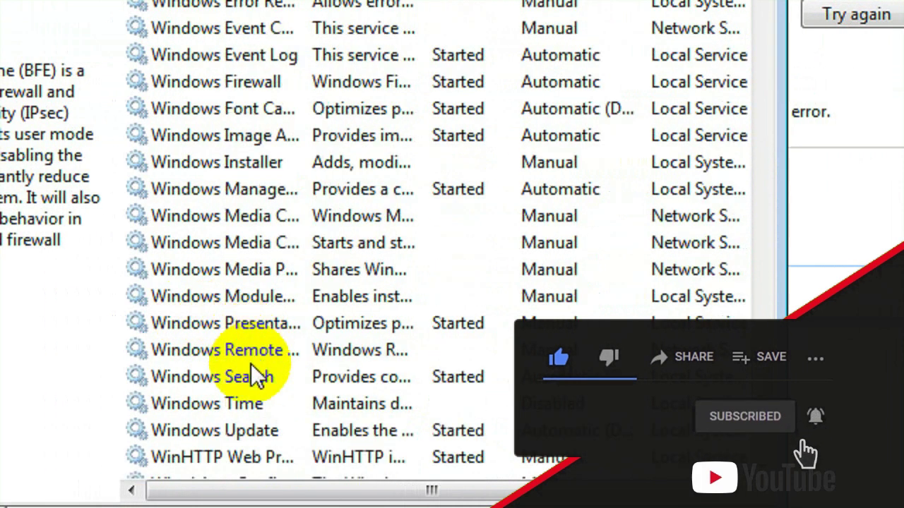
pyautogui.scroll(-2, 256, 373)
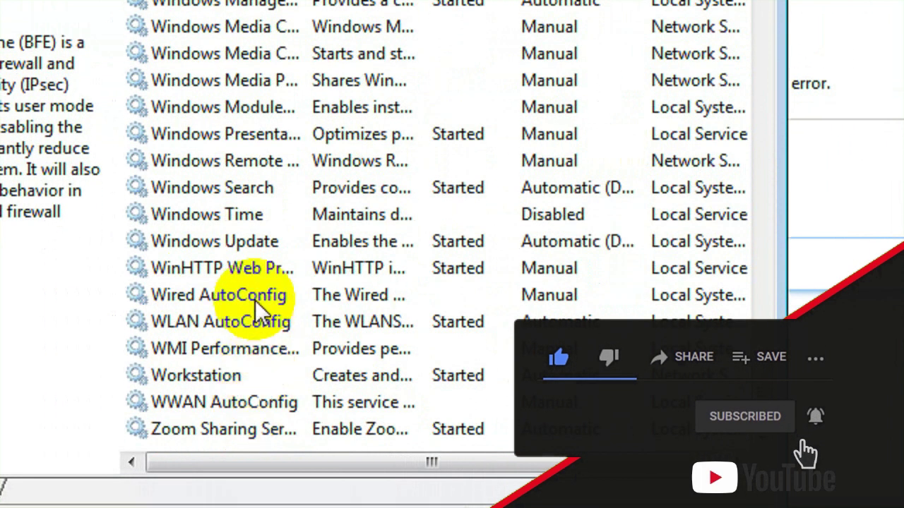
pyautogui.click(242, 239)
# Set the Windows Update service's startup type to Automatic and apply the change
pyautogui.doubleClick(278, 241)
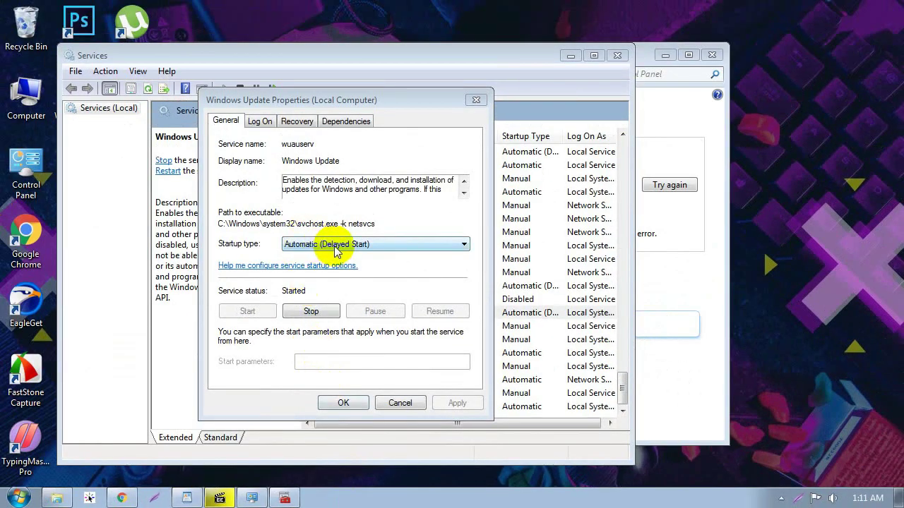
pyautogui.moveTo(346, 102); pyautogui.dragTo(378, 107)
pyautogui.click(385, 498)
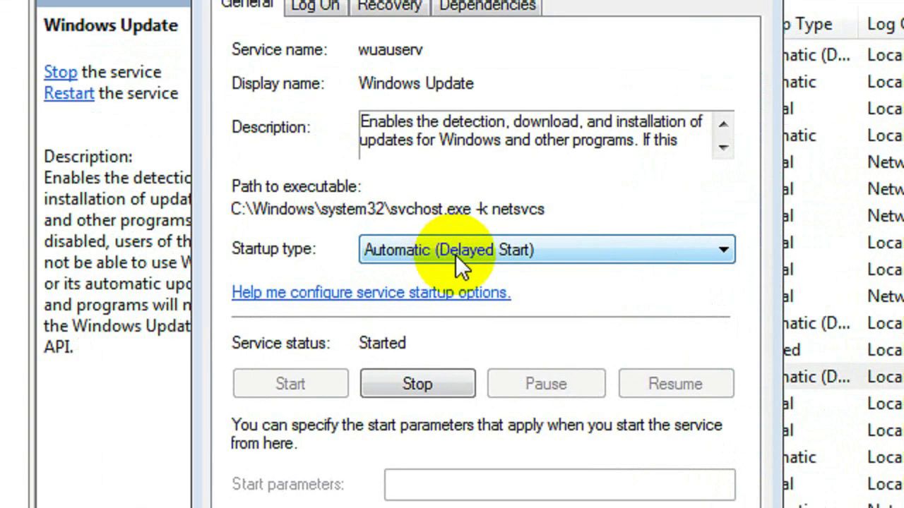
pyautogui.click(447, 264)
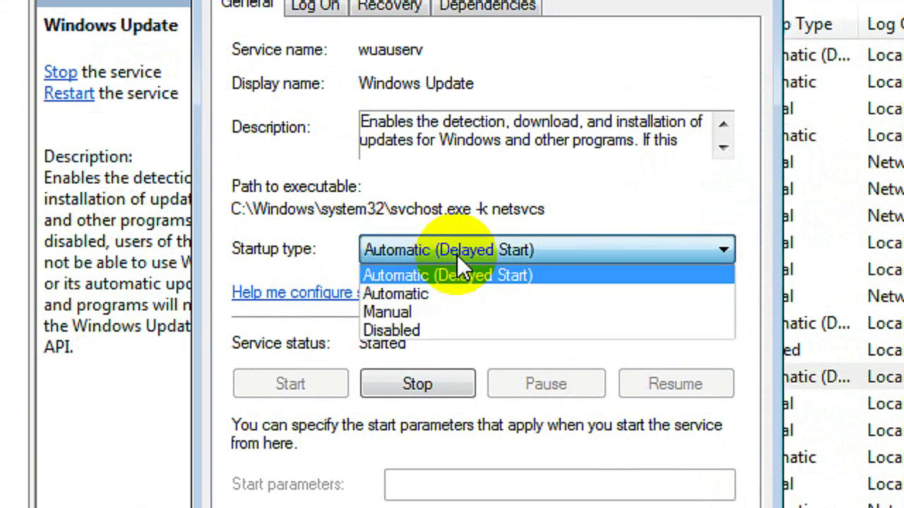
pyautogui.click(474, 296)
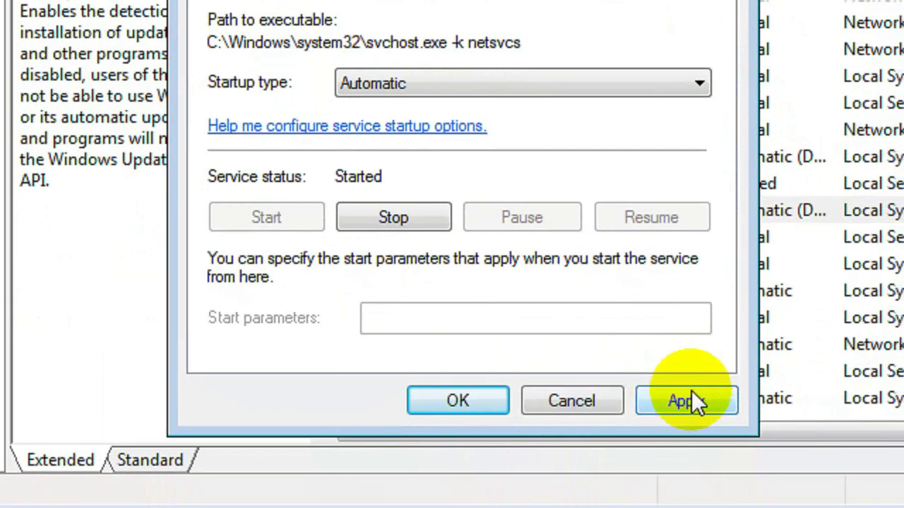
pyautogui.click(692, 392)
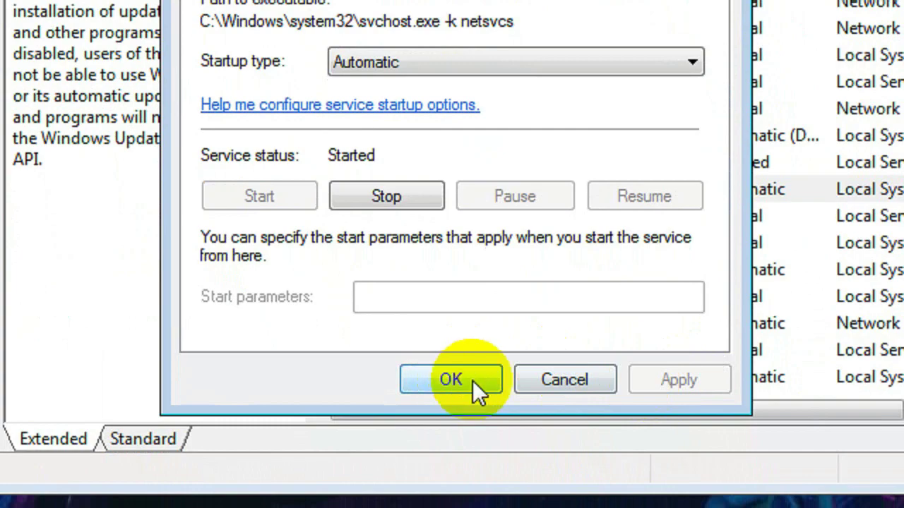
pyautogui.click(472, 381)
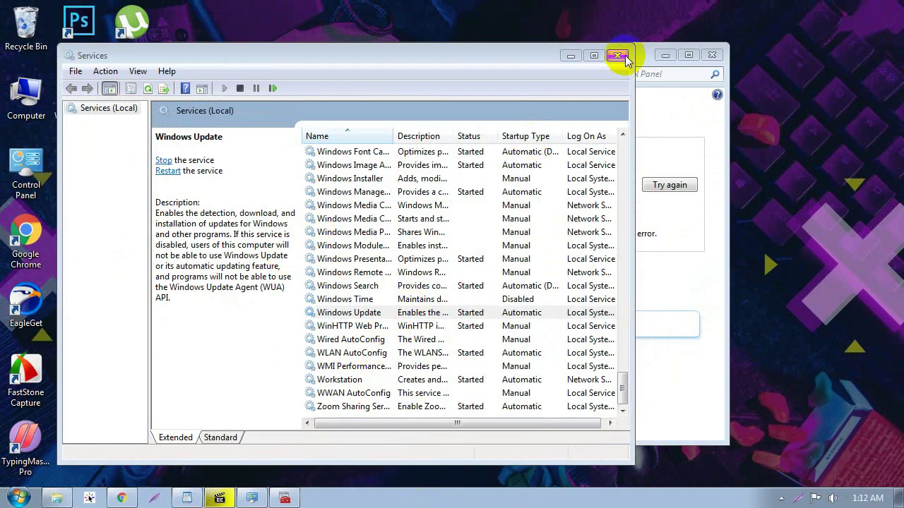
# Close Services and browse Computer > Local Disk (C:) > Windows > SoftwareDistribution
pyautogui.click(618, 55)
pyautogui.doubleClick(32, 96)
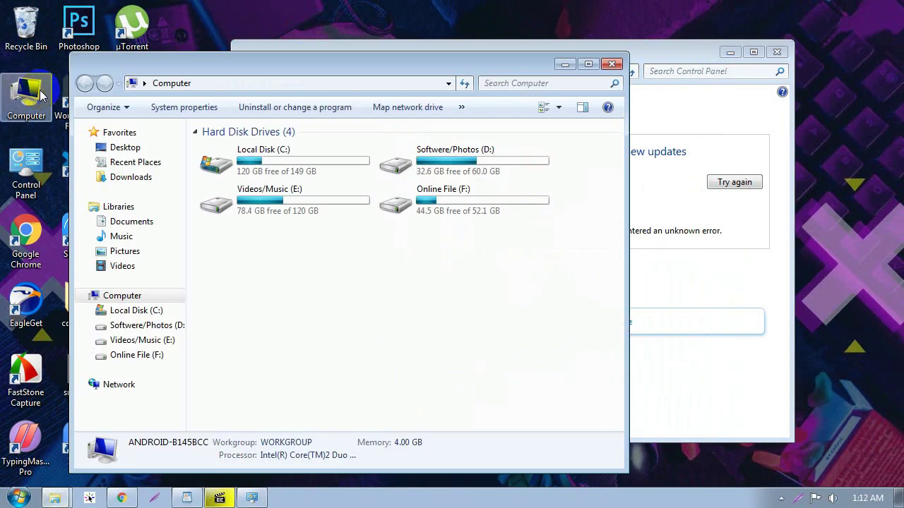
pyautogui.moveTo(374, 66); pyautogui.dragTo(447, 44)
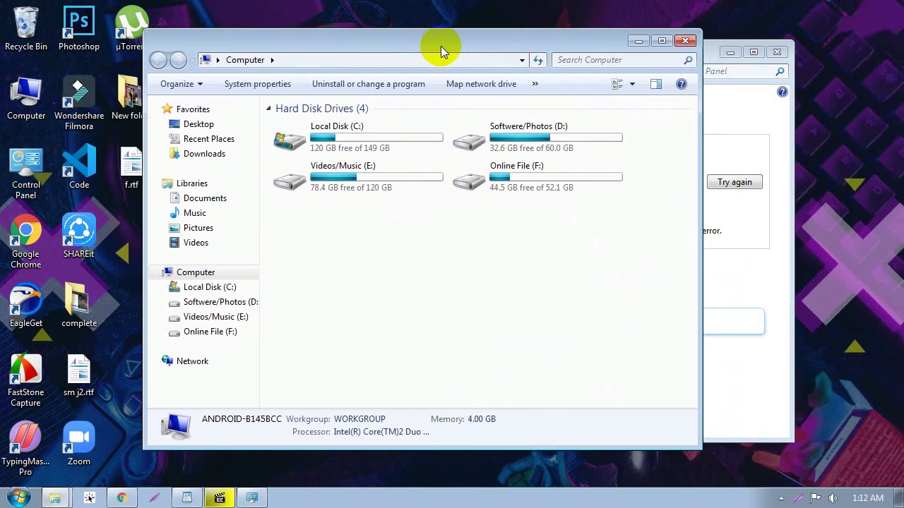
pyautogui.doubleClick(334, 143)
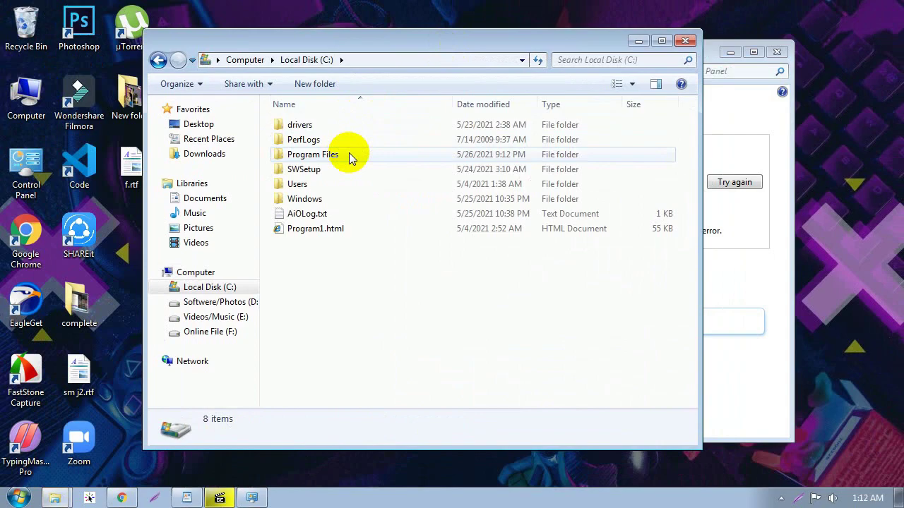
pyautogui.click(321, 199)
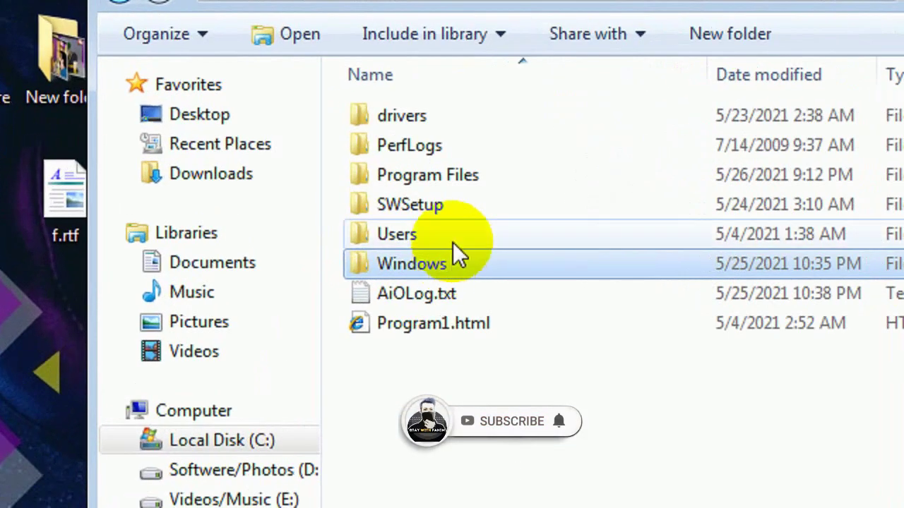
pyautogui.doubleClick(327, 200)
pyautogui.scroll(-9, 386, 342)
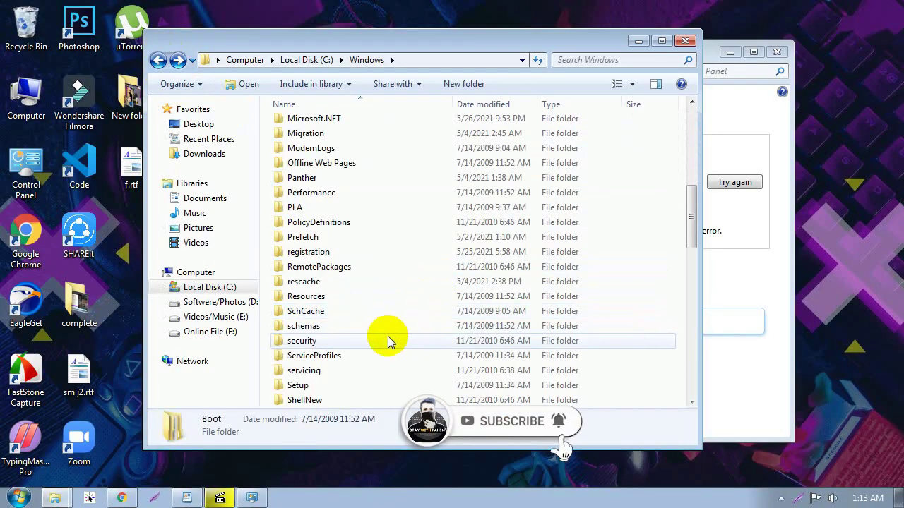
pyautogui.scroll(-2, 384, 345)
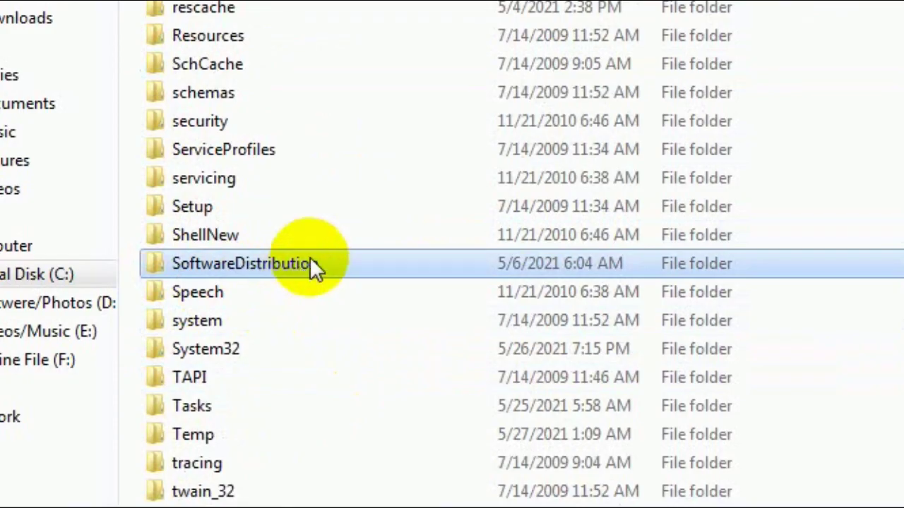
pyautogui.click(364, 283)
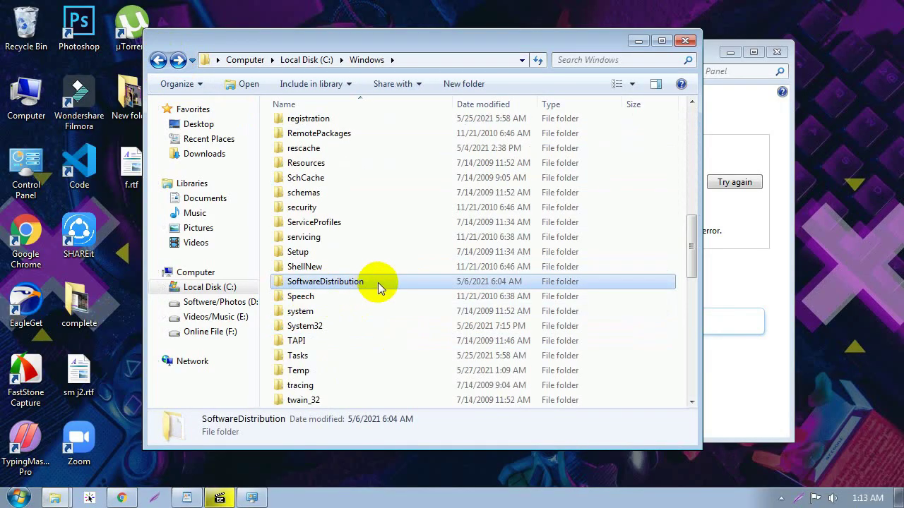
pyautogui.doubleClick(378, 282)
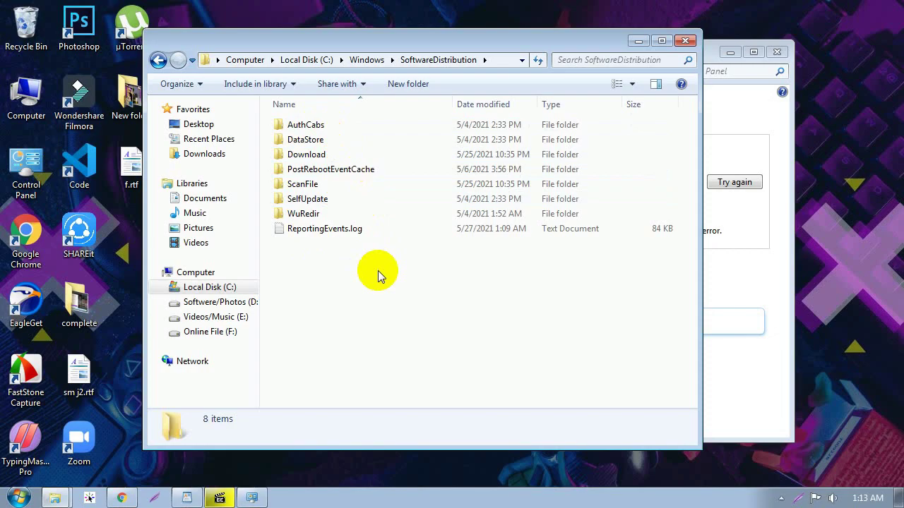
# Delete all eight SoftwareDistribution items, skipping the in-use ReportingEvents.log
pyautogui.moveTo(293, 247); pyautogui.dragTo(381, 115)
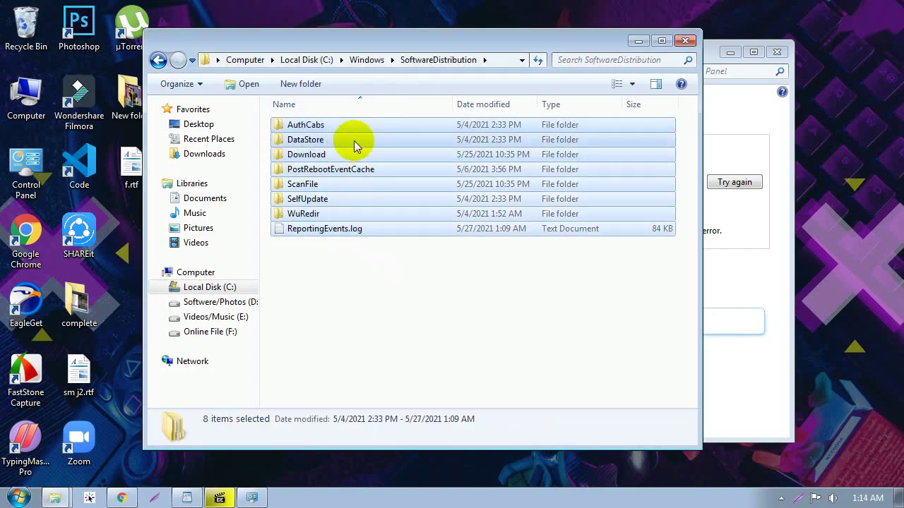
pyautogui.rightClick(354, 141)
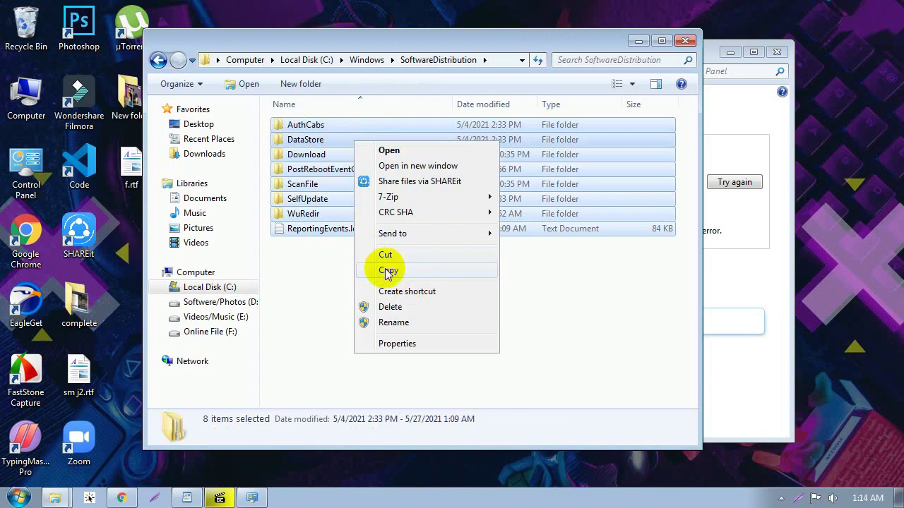
pyautogui.click(391, 307)
pyautogui.click(494, 264)
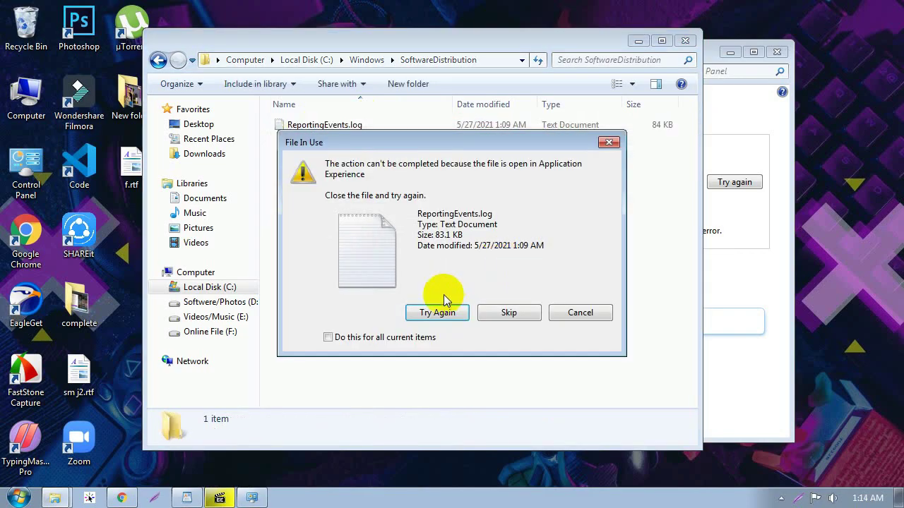
pyautogui.click(367, 336)
pyautogui.click(484, 311)
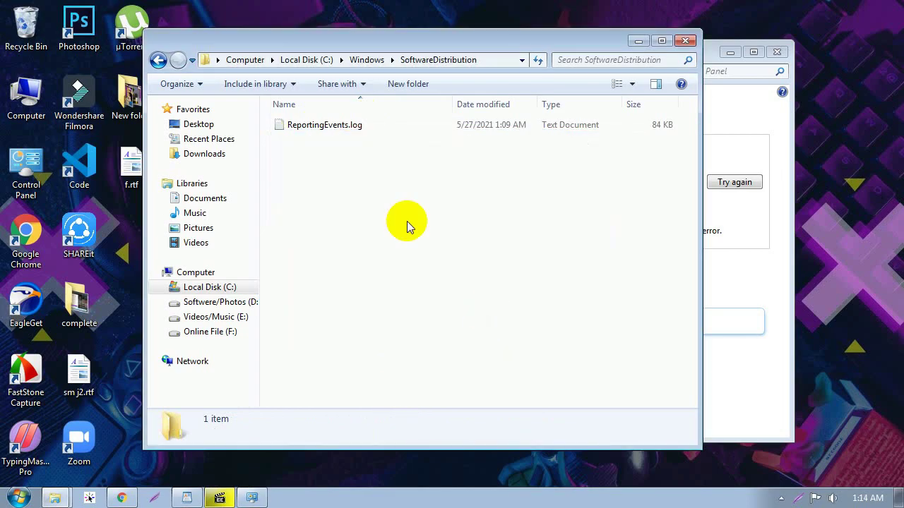
# Return to the Windows folder, close Explorer, and choose Restart from the Start menu
pyautogui.click(159, 62)
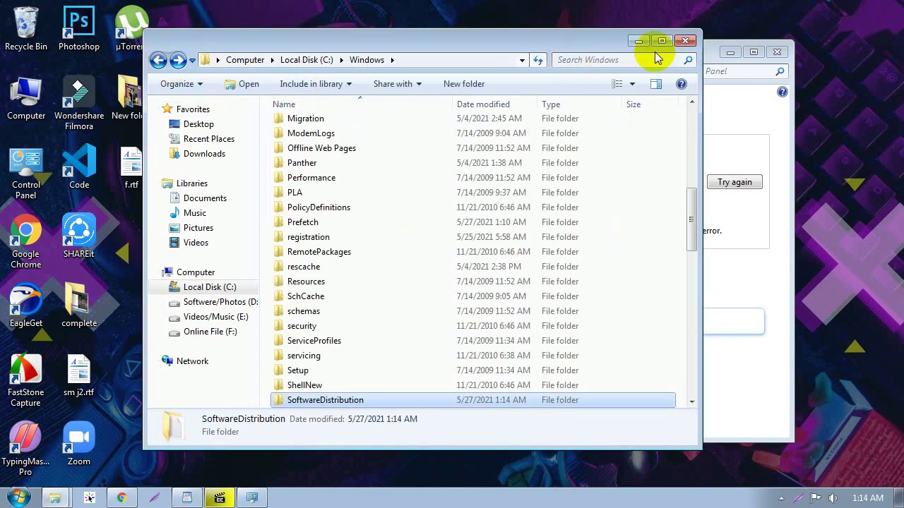
pyautogui.click(683, 42)
pyautogui.press('super')
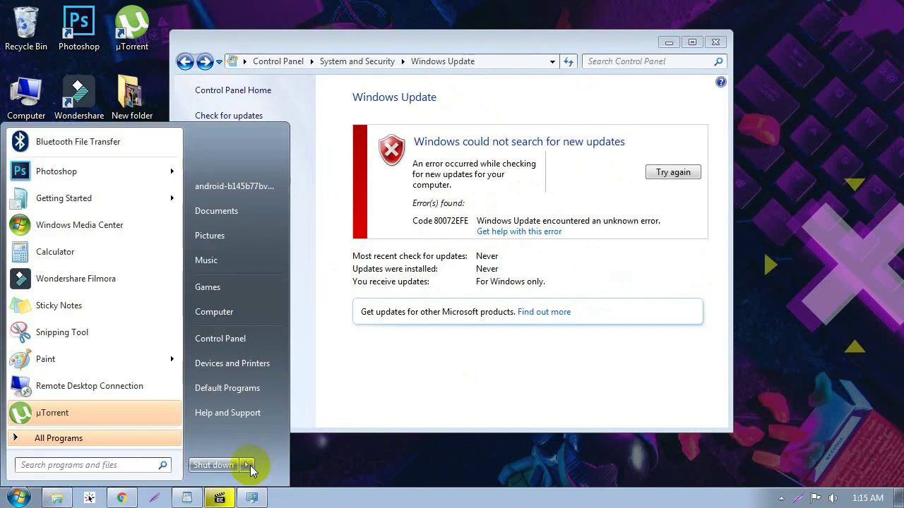
pyautogui.click(246, 464)
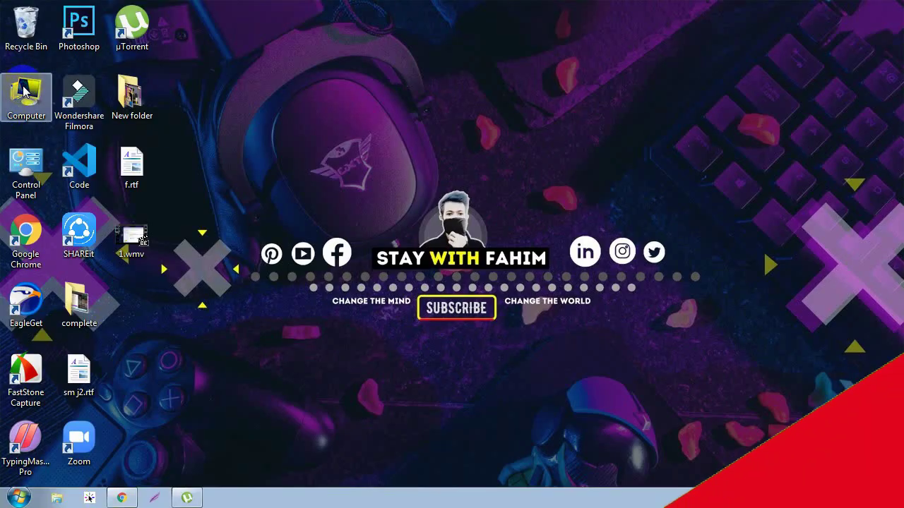
# Dismiss a stray shortcut menu and search Google for 'windows 7 update 32 bit'
pyautogui.rightClick(23, 86)
pyautogui.click(159, 233)
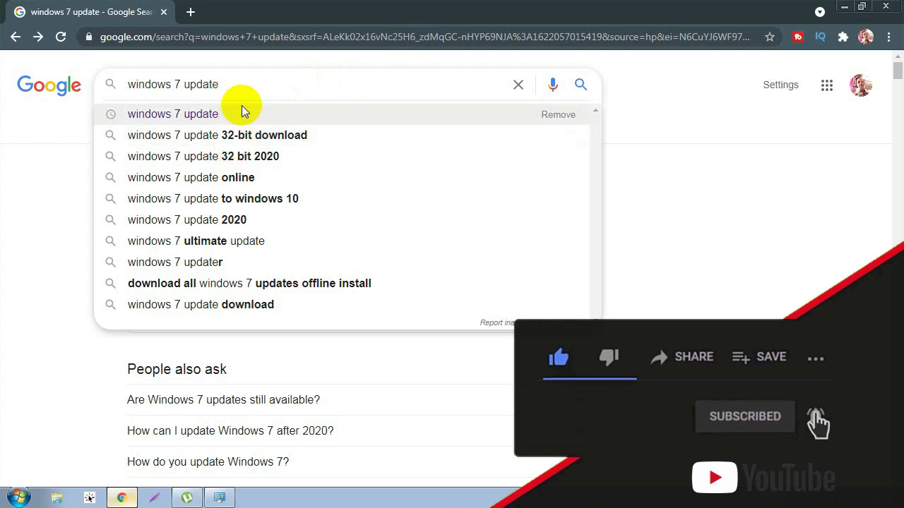
pyautogui.write('32')
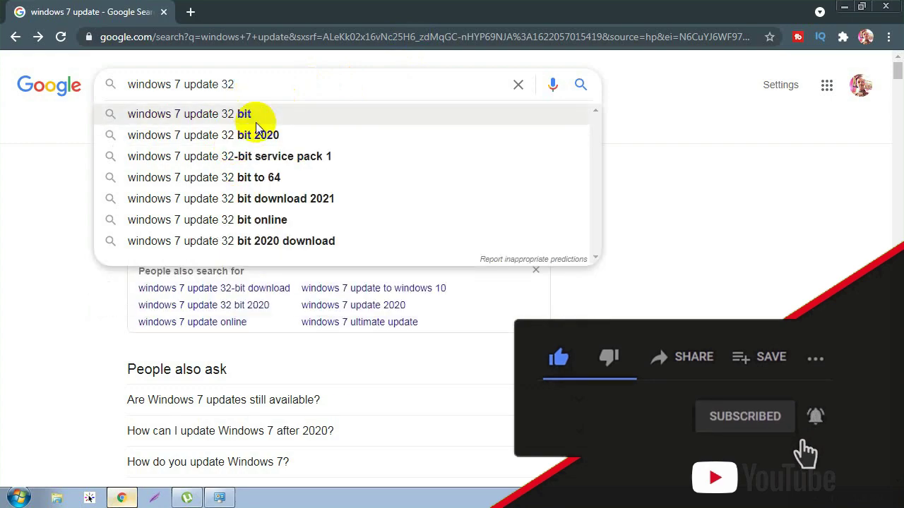
pyautogui.click(252, 115)
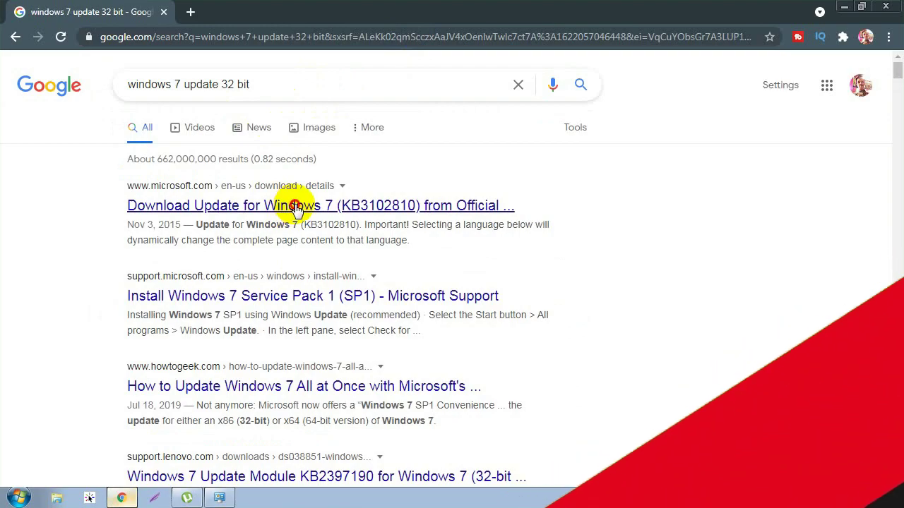
# From the KB3102810 page, download the English Windows6.1-KB3102810-x86.msu manually
pyautogui.click(296, 210)
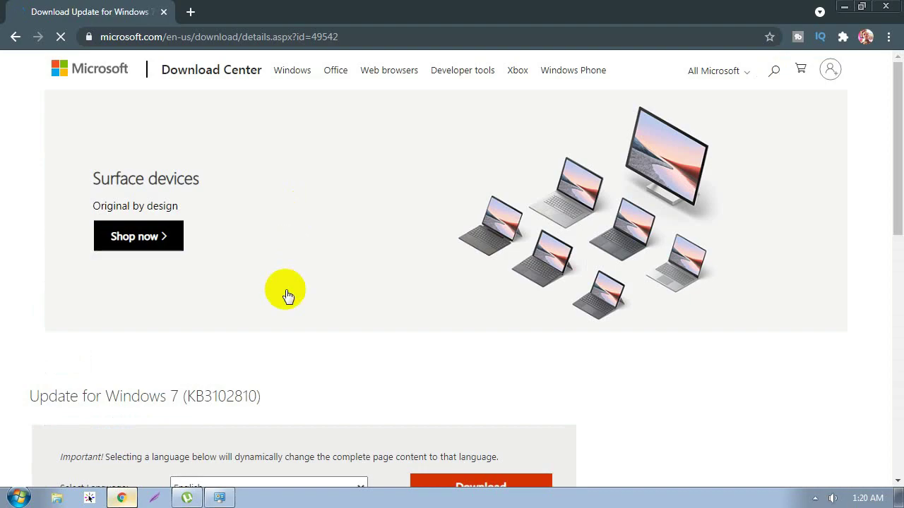
pyautogui.scroll(-3, 283, 293)
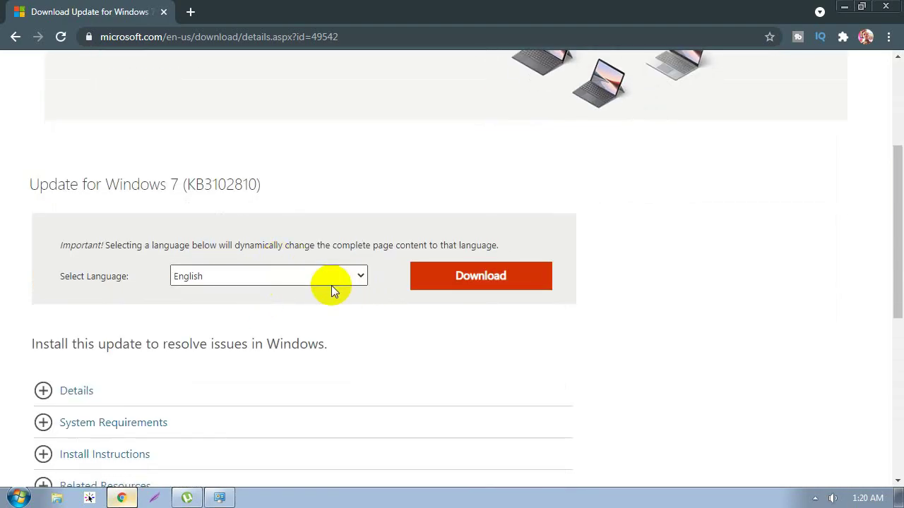
pyautogui.click(453, 290)
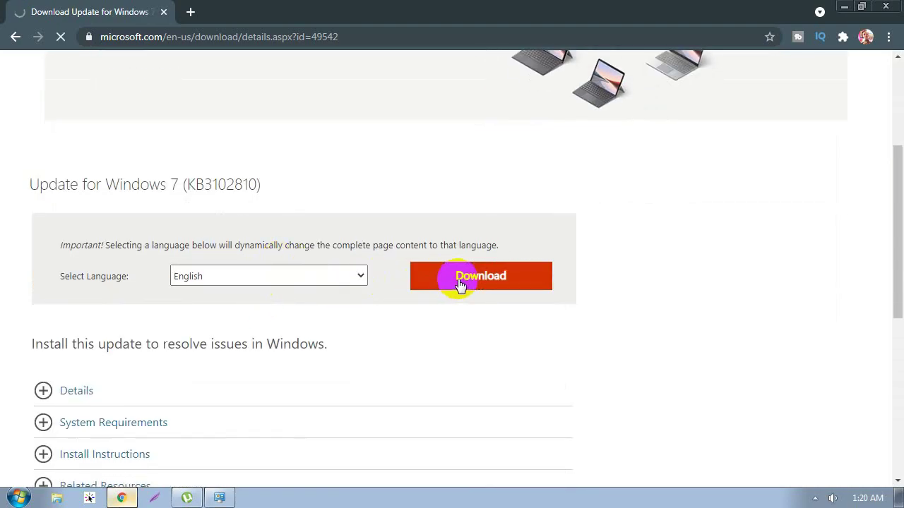
pyautogui.scroll(-2, 211, 346)
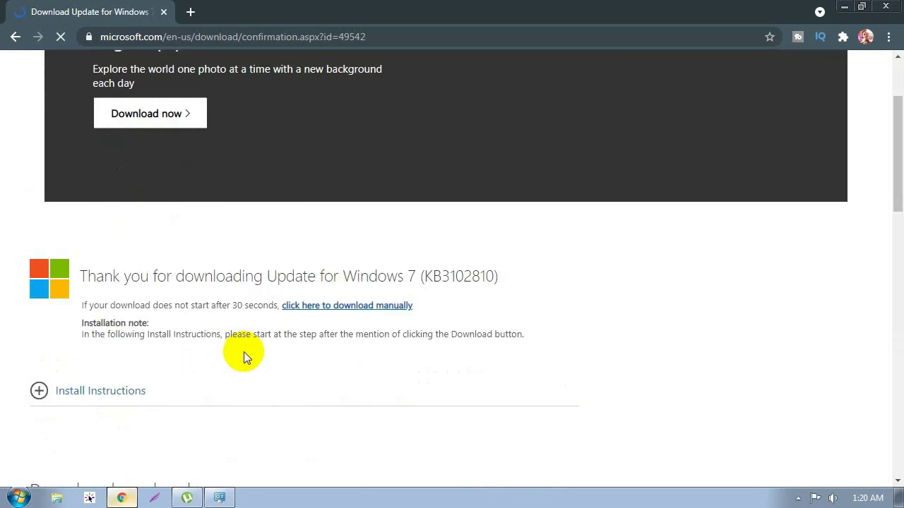
pyautogui.click(388, 295)
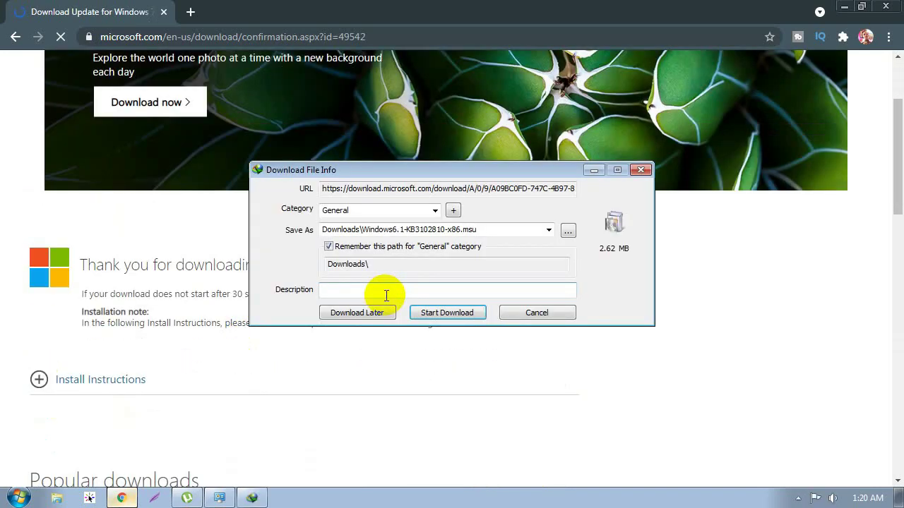
# Download and run the KB3102810 package, closing the System window while the installer searches
pyautogui.click(458, 314)
pyautogui.click(345, 297)
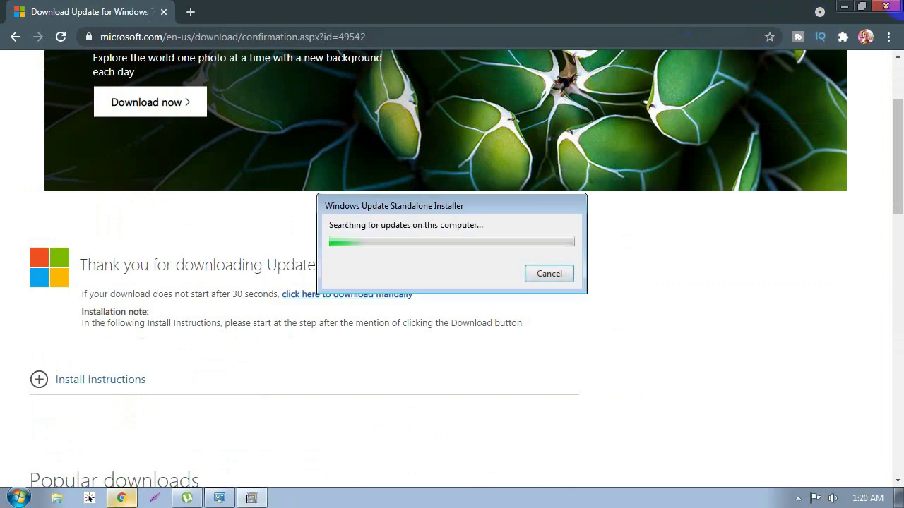
pyautogui.click(845, 6)
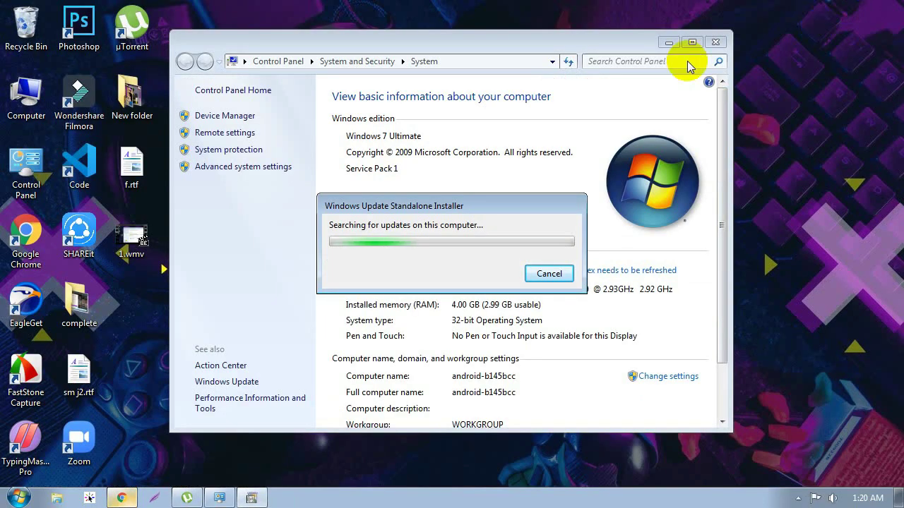
pyautogui.click(715, 42)
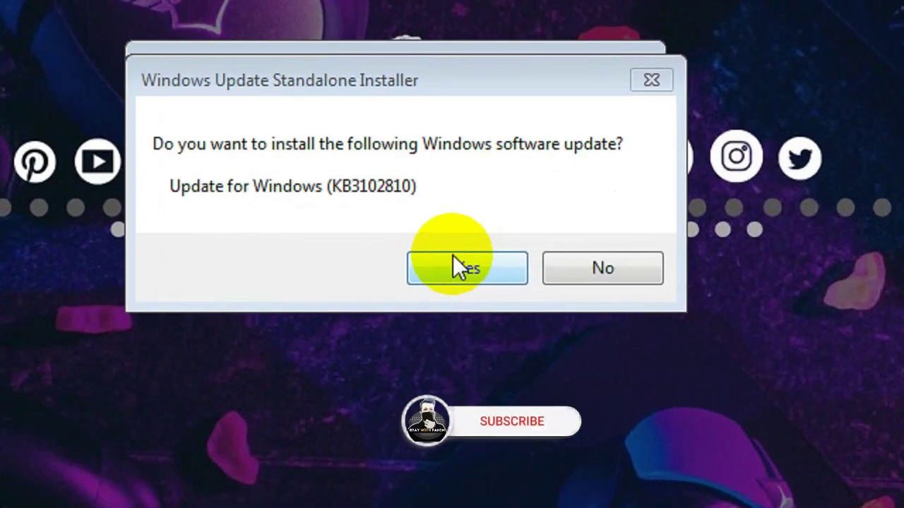
# Confirm installation of Update for Windows (KB3102810)
pyautogui.click(465, 269)
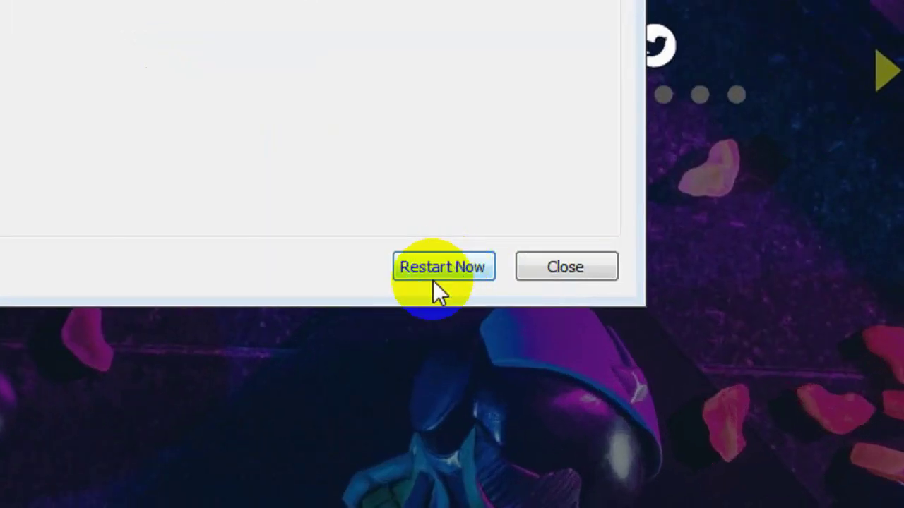
# Restart the computer, then reach Windows Update through Action Center to start a new check
pyautogui.click(549, 363)
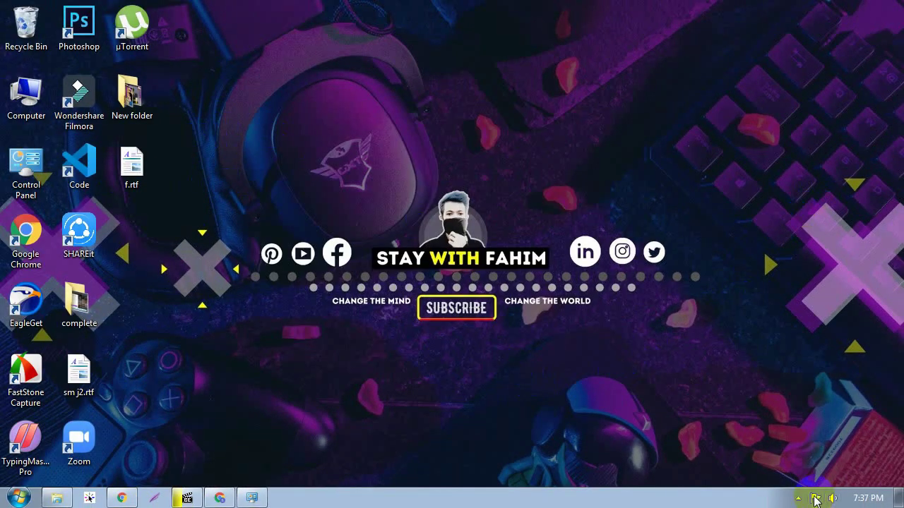
pyautogui.click(815, 502)
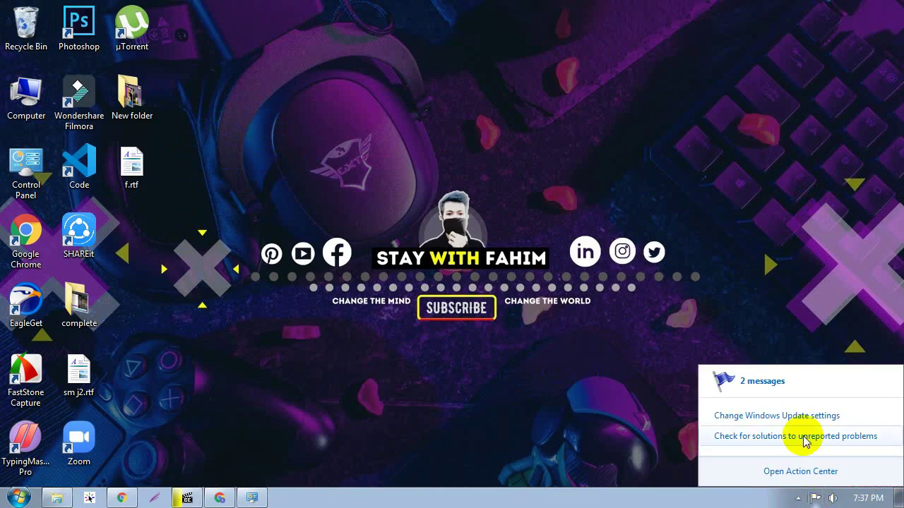
pyautogui.click(776, 343)
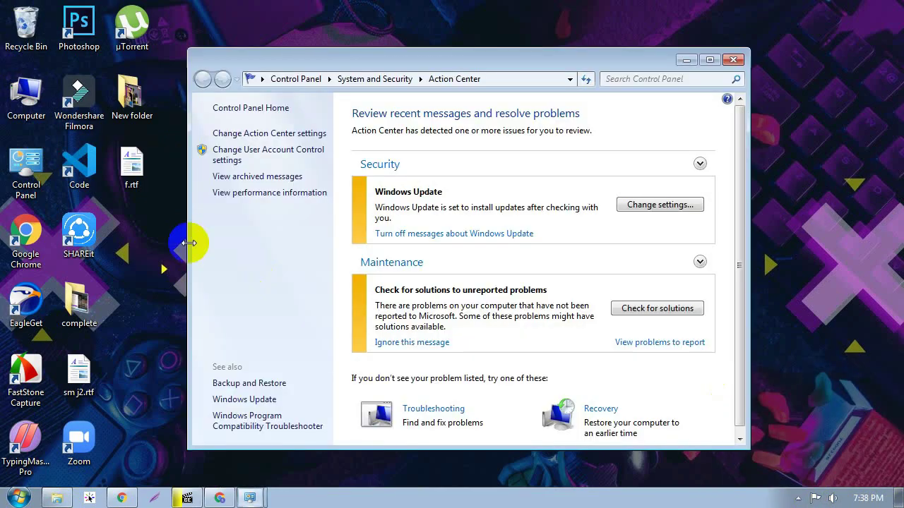
pyautogui.click(260, 399)
pyautogui.moveTo(478, 71); pyautogui.dragTo(420, 64)
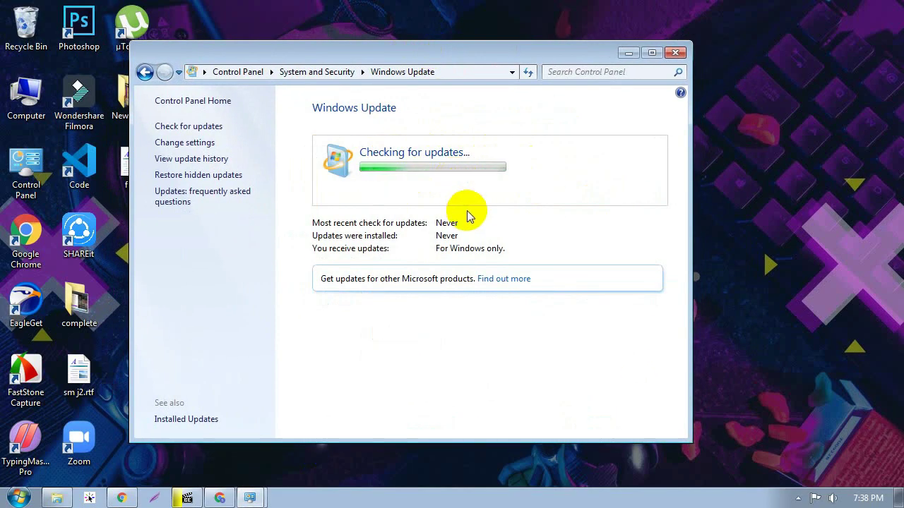